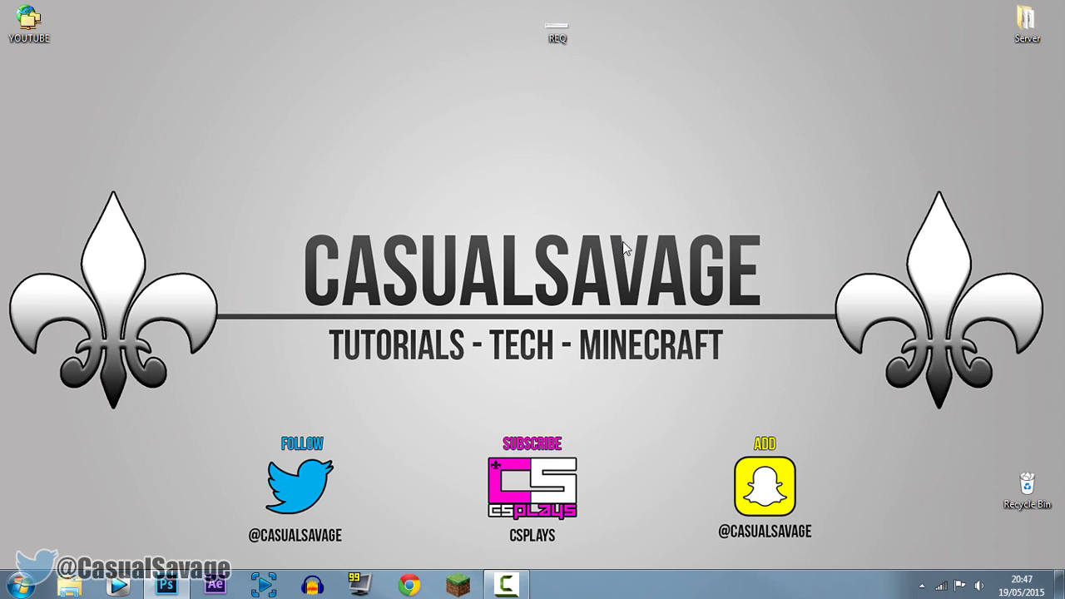
View the REQ image of the viewer's tweet about adding layers, then close Photo Viewer.
{"action": "double_click", "coordinate": [544, 28]}
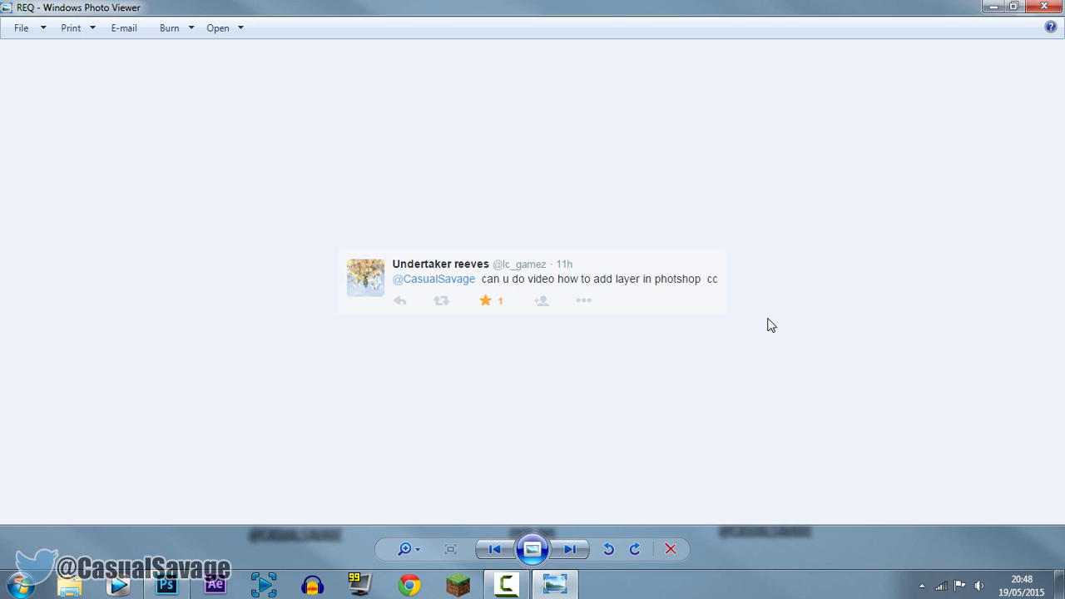
{"action": "key", "text": "alt+F4"}
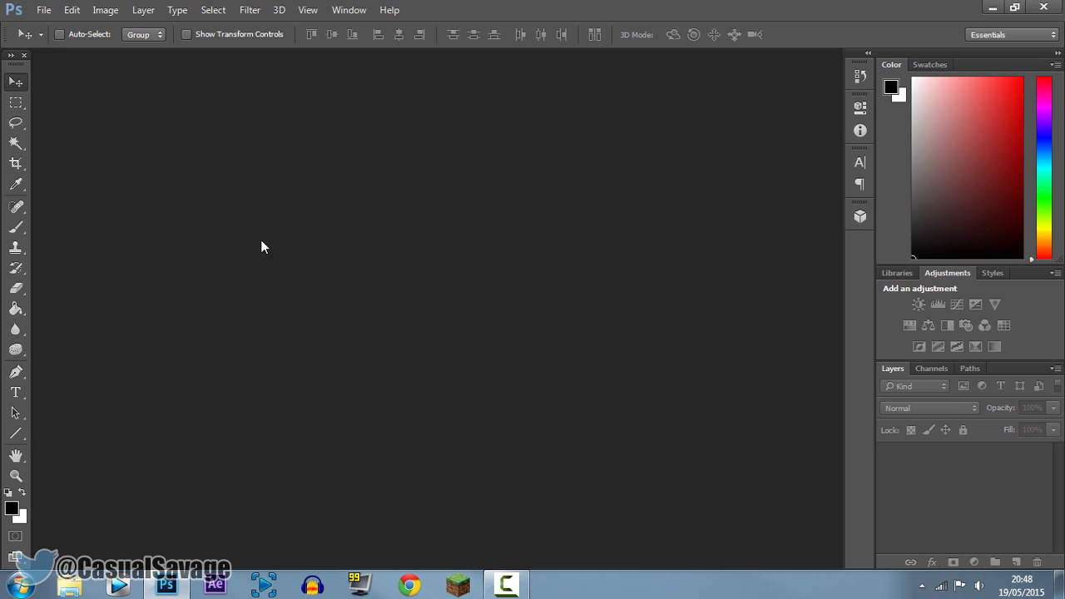
Create a new blank white 1280 × 720 pixel document from File > New.
{"action": "left_click", "coordinate": [43, 9]}
{"action": "left_click", "coordinate": [41, 26]}
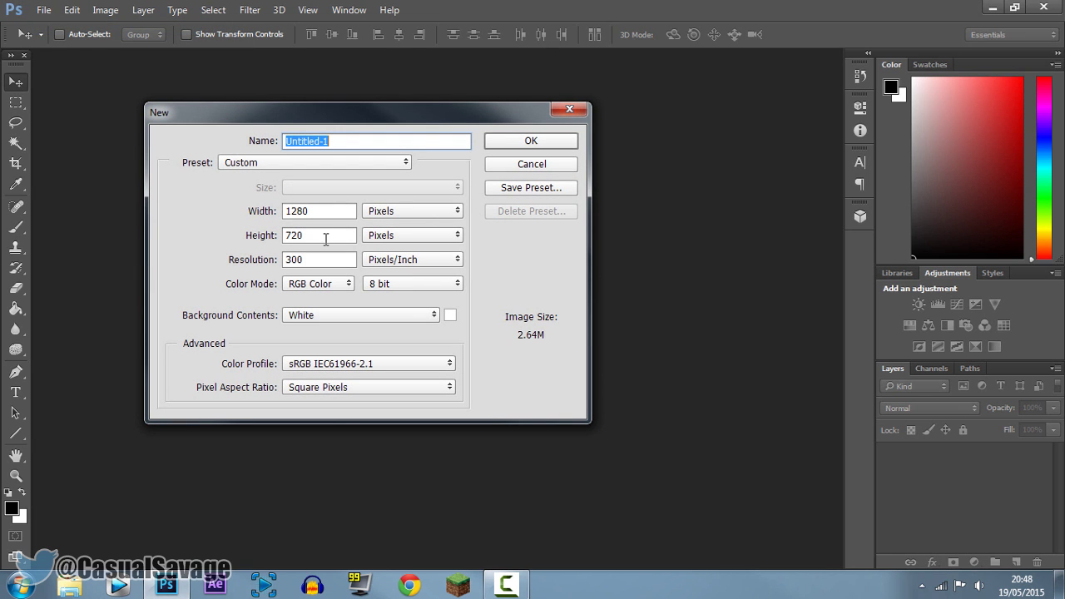
{"action": "left_click", "coordinate": [526, 142]}
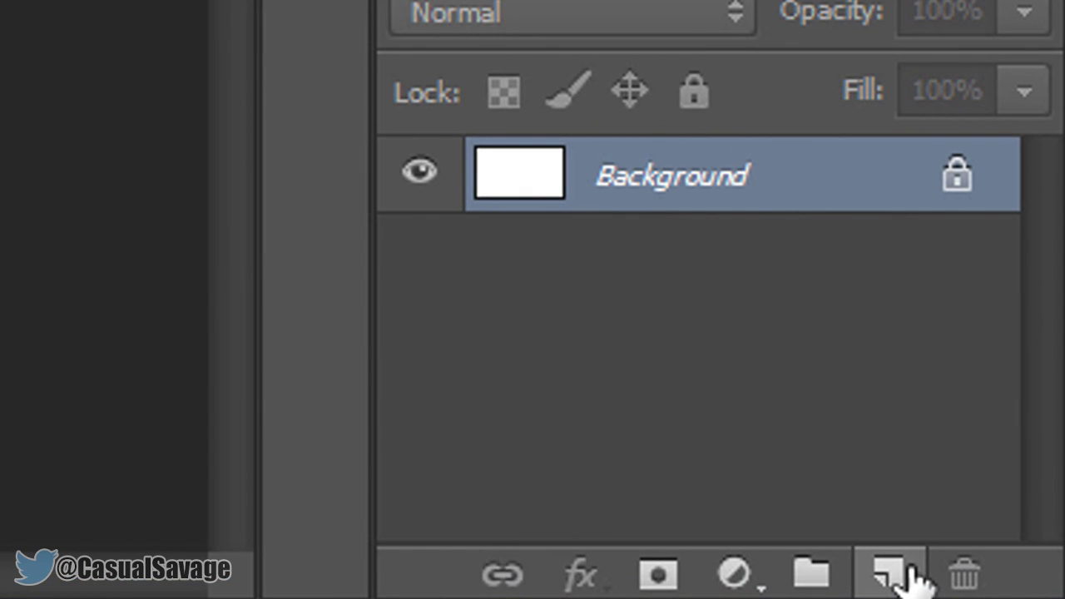
Add a new empty layer above Background, try a black Paint Bucket fill, and undo it.
{"action": "left_click", "coordinate": [884, 574]}
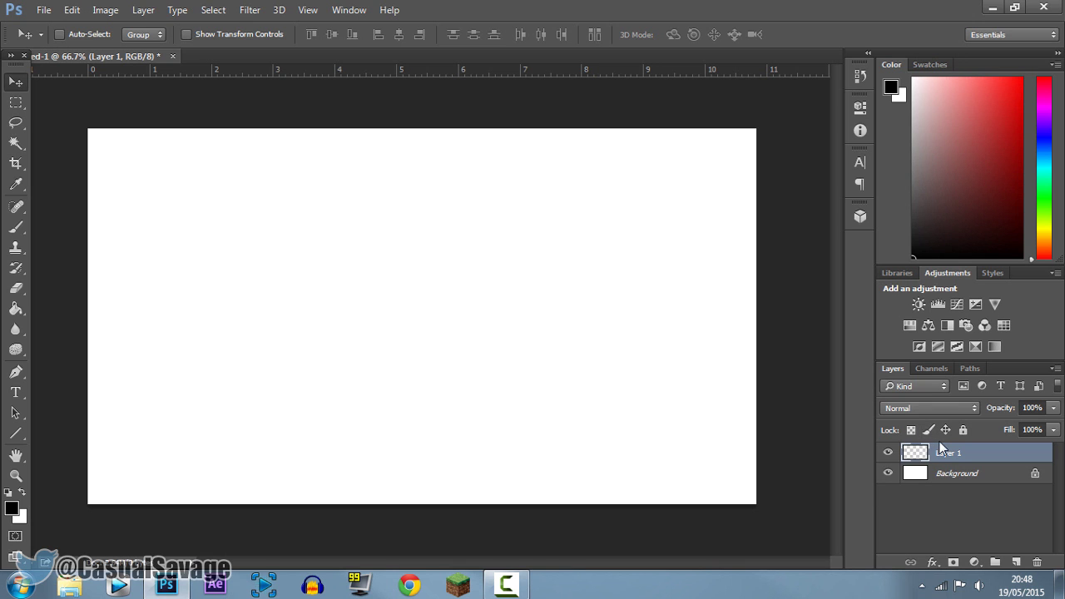
{"action": "left_click", "coordinate": [24, 309]}
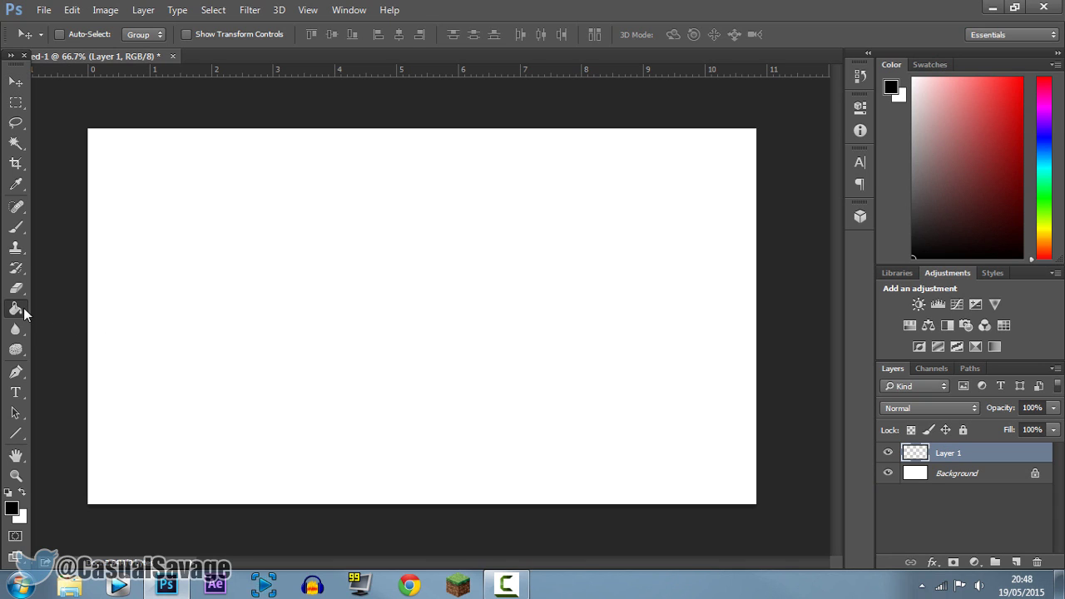
{"action": "left_click", "coordinate": [336, 242]}
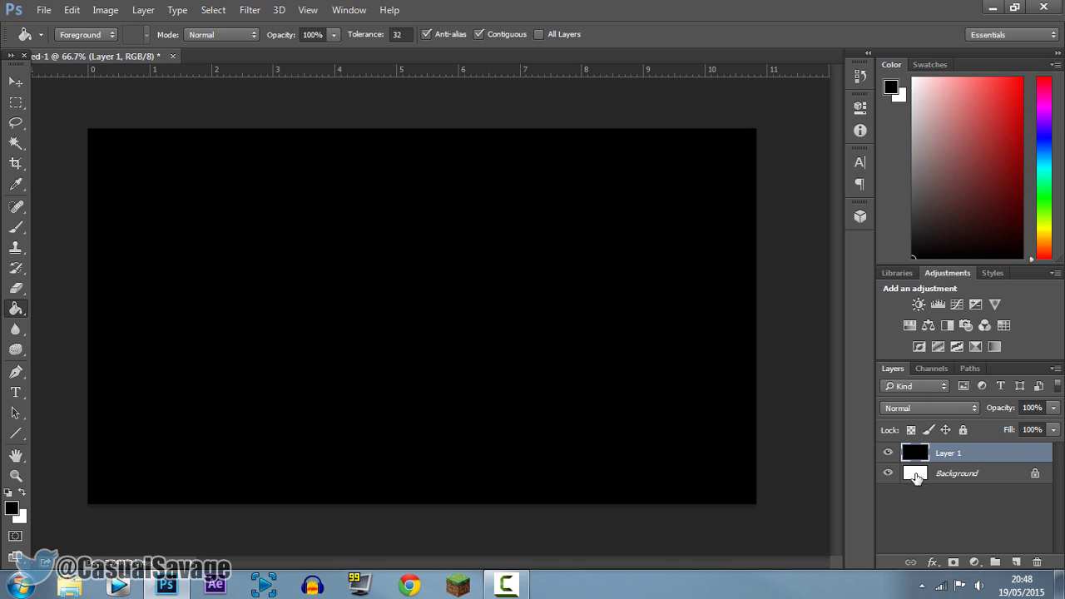
{"action": "key", "text": "ctrl+z"}
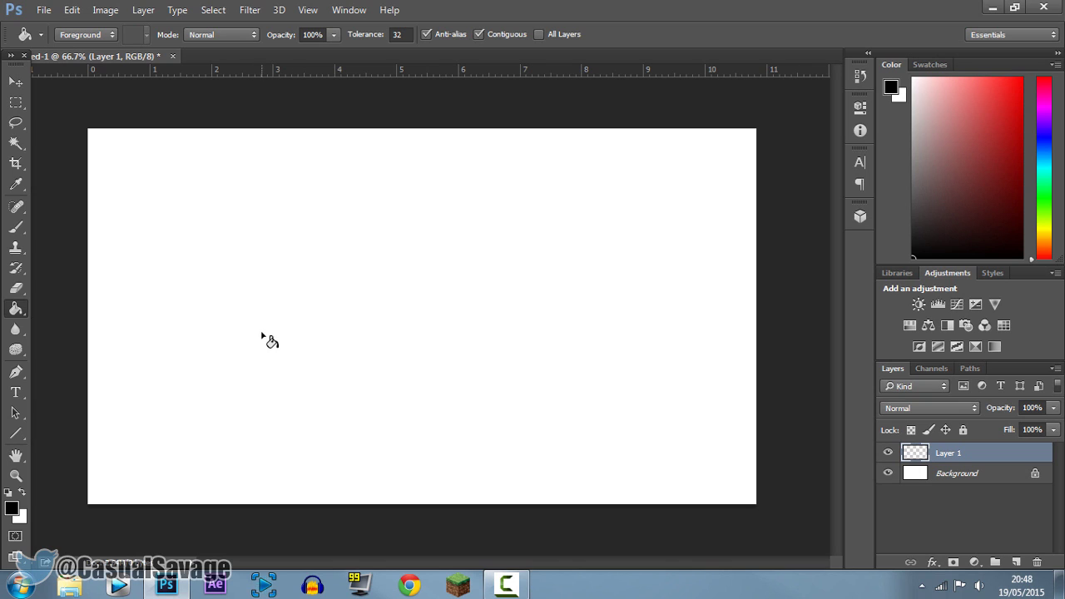
{"action": "left_click", "coordinate": [16, 82]}
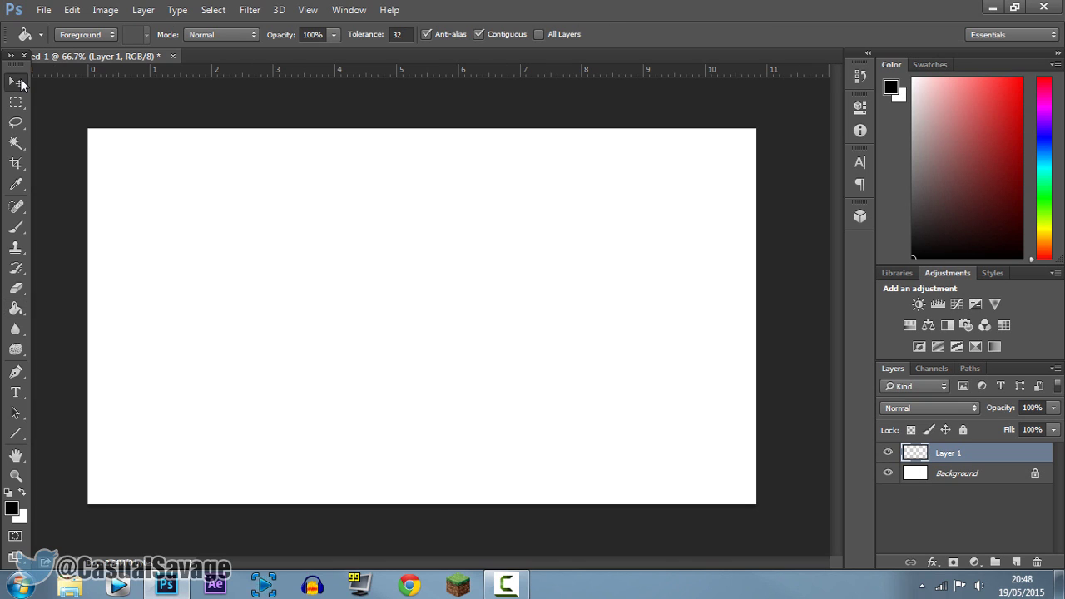
Draw a paragraph text box of cyan placeholder text 'DSFSD' and set it to 42 pt.
{"action": "left_click", "coordinate": [15, 392]}
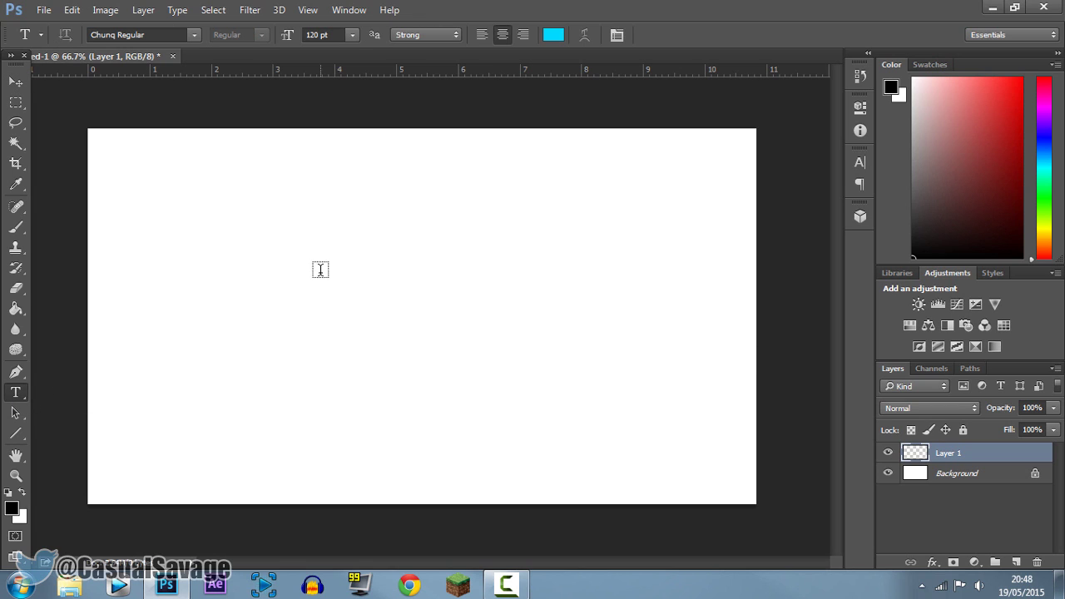
{"action": "left_click", "coordinate": [305, 263]}
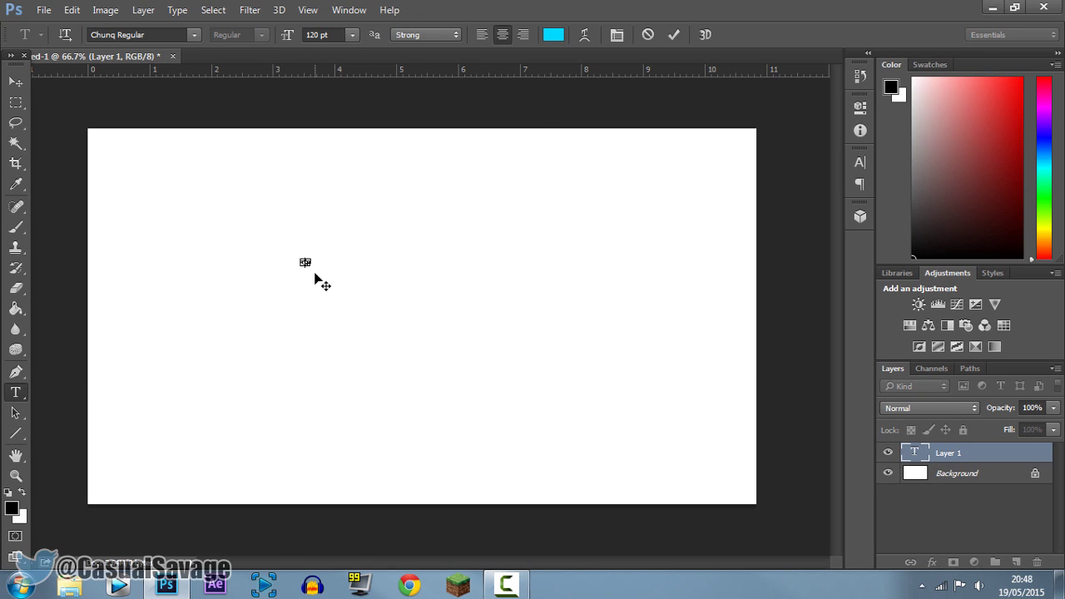
{"action": "left_click_drag", "start_coordinate": [303, 261], "coordinate": [565, 385]}
{"action": "key", "text": "ctrl+a"}
{"action": "left_click_drag", "start_coordinate": [288, 33], "coordinate": [229, 46]}
{"action": "left_click", "coordinate": [674, 34]}
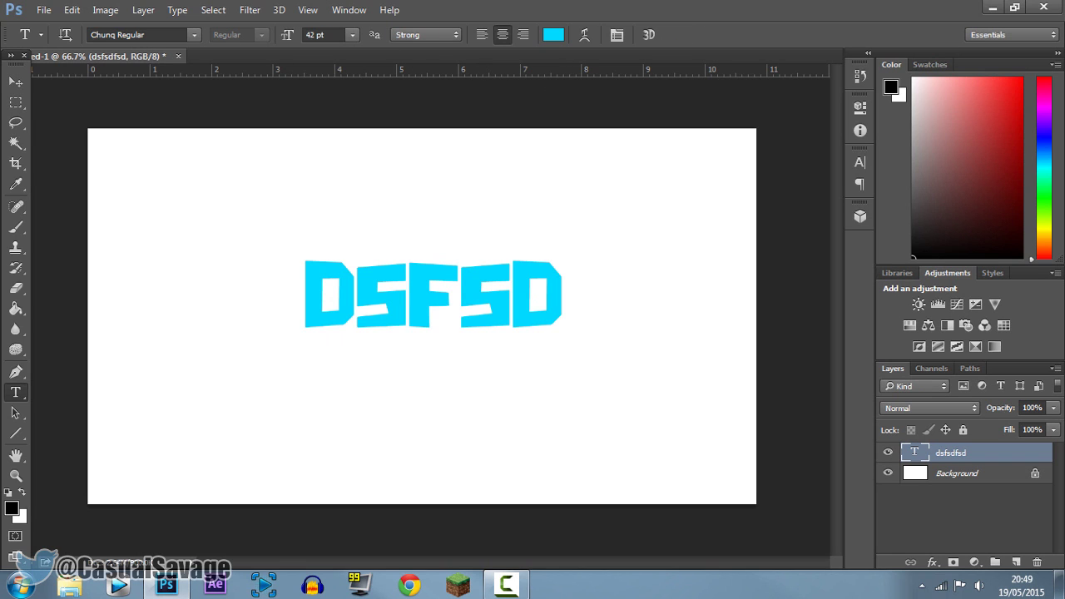
{"action": "left_click", "coordinate": [15, 82]}
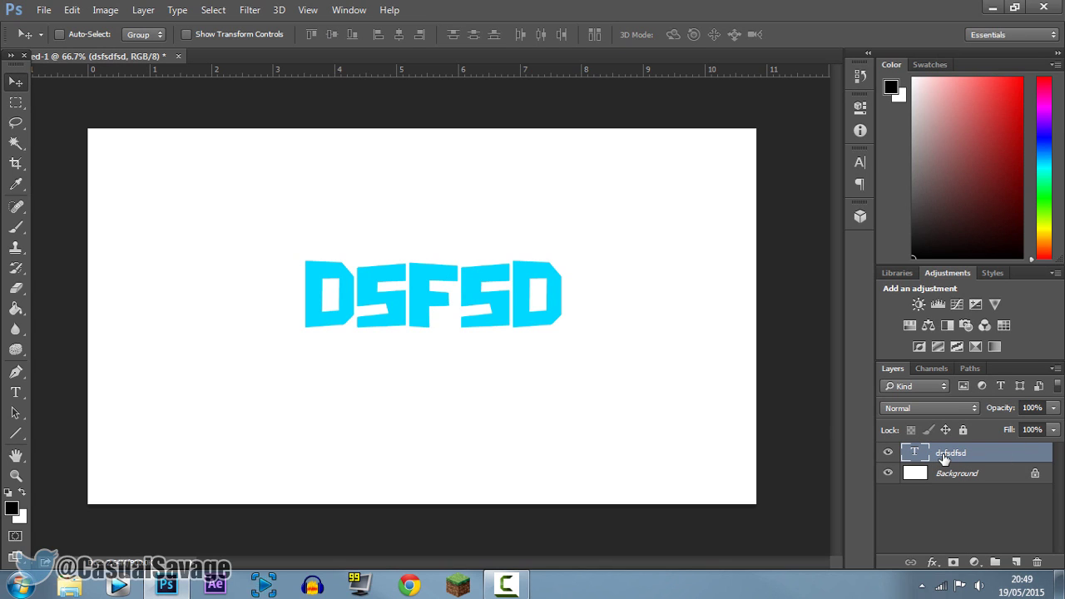
Swap the placeholder for a widened 'SKIN RENDER' text box moved near the canvas bottom.
{"action": "key", "text": "Delete"}
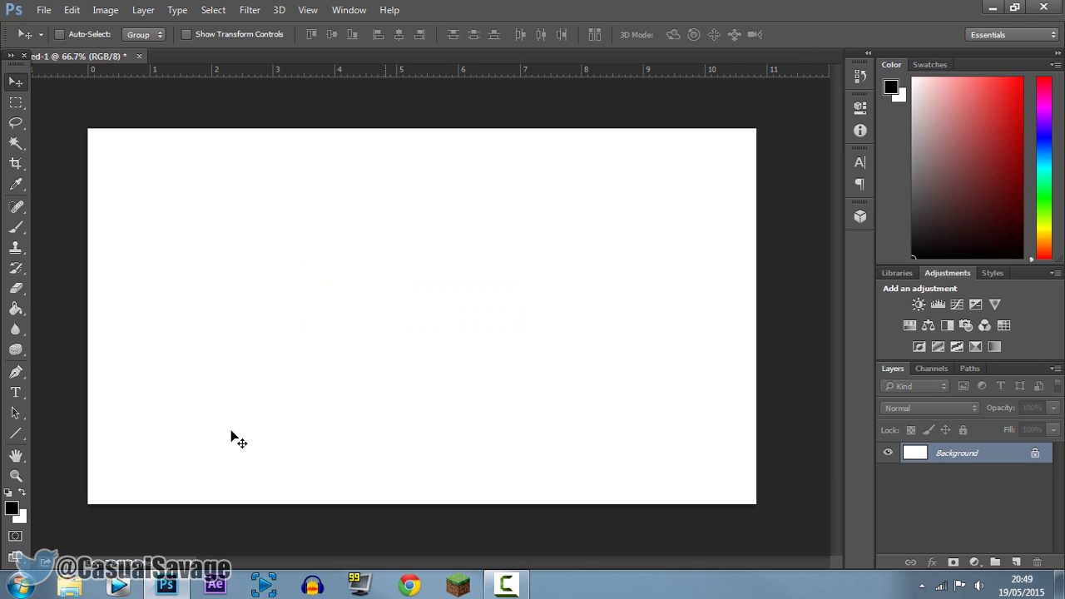
{"action": "left_click", "coordinate": [15, 392]}
{"action": "left_click_drag", "start_coordinate": [160, 251], "coordinate": [536, 424]}
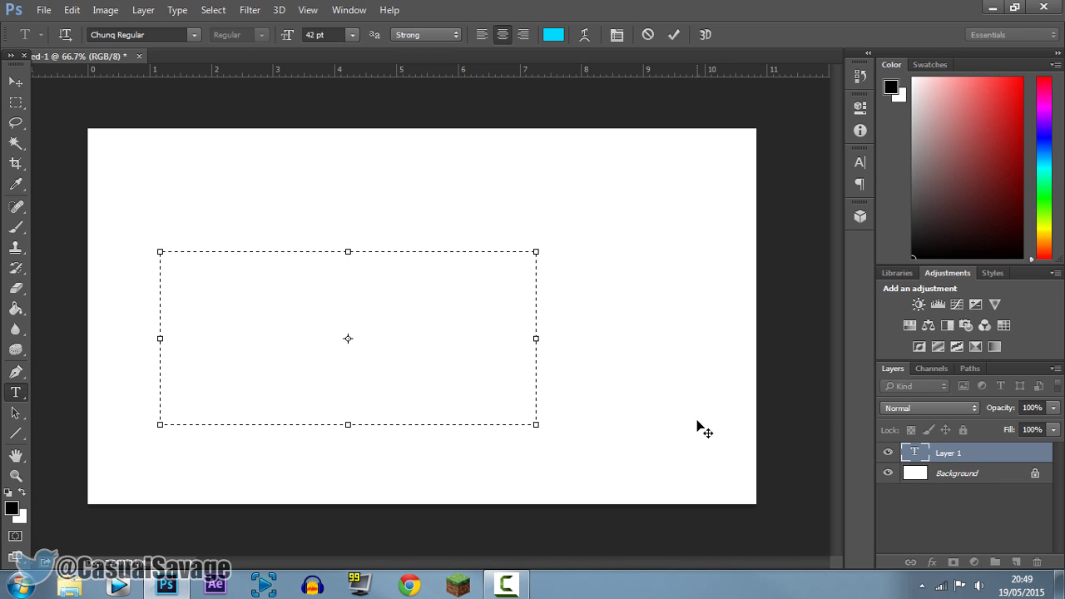
{"action": "type", "text": "SKIN"}
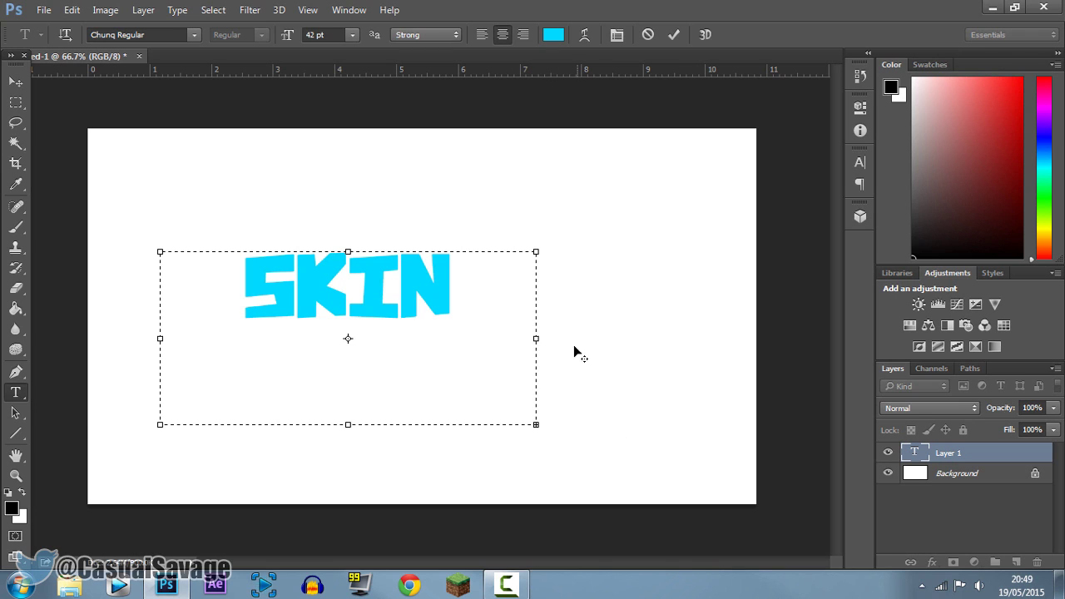
{"action": "left_click_drag", "start_coordinate": [536, 338], "coordinate": [668, 349]}
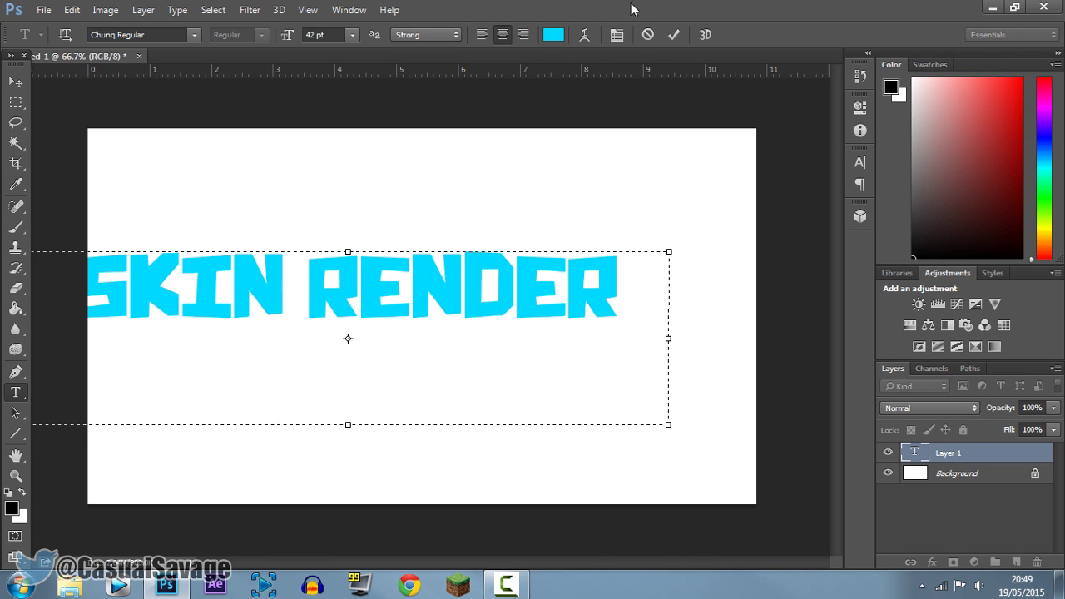
{"action": "left_click", "coordinate": [674, 34]}
{"action": "left_click", "coordinate": [16, 81]}
{"action": "left_click_drag", "start_coordinate": [482, 384], "coordinate": [513, 488]}
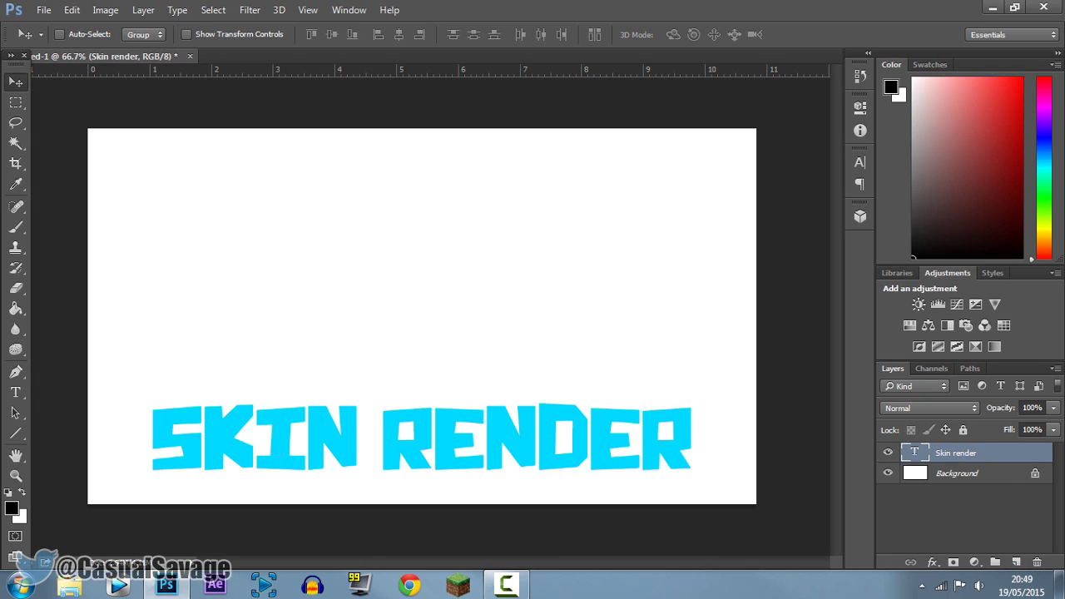
Place the Minecraft logo image on the canvas and shrink it around its centre.
{"action": "left_click_drag", "start_coordinate": [198, 233], "coordinate": [621, 230]}
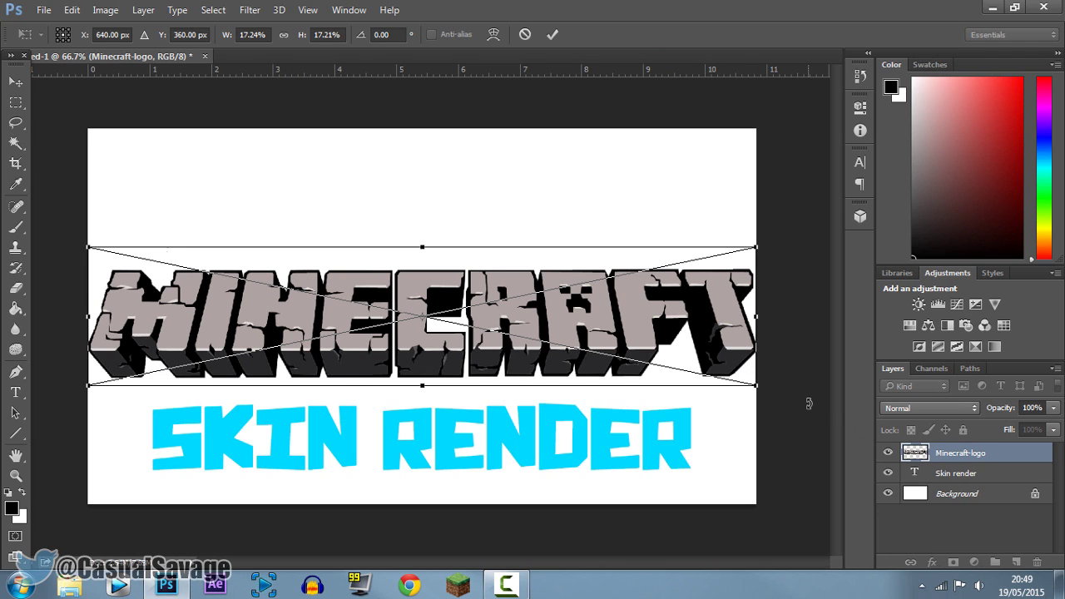
{"action": "left_click_drag", "start_coordinate": [756, 385], "coordinate": [580, 194]}
{"action": "left_click", "coordinate": [553, 39]}
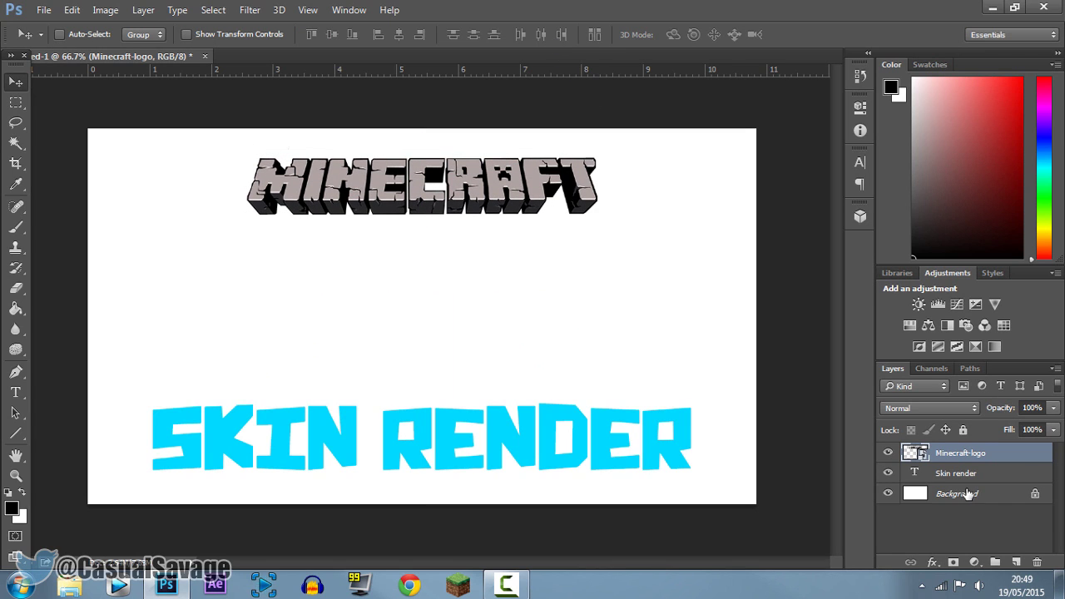
Rename the logo layer 'MC LOGO', nudge the logo up, and drag in the landscape image.
{"action": "left_click", "coordinate": [945, 471]}
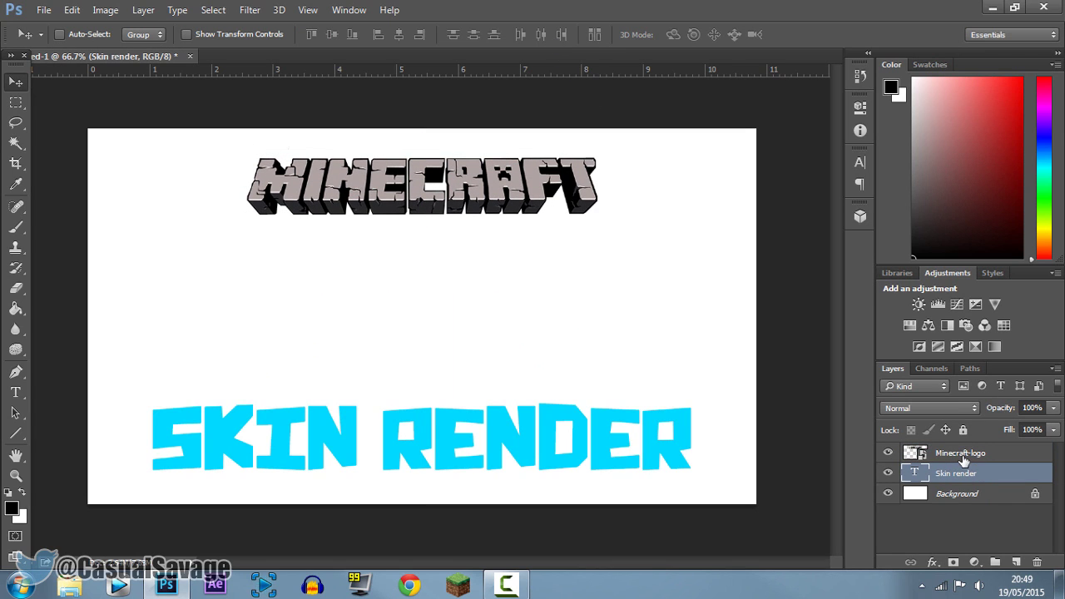
{"action": "double_click", "coordinate": [955, 453]}
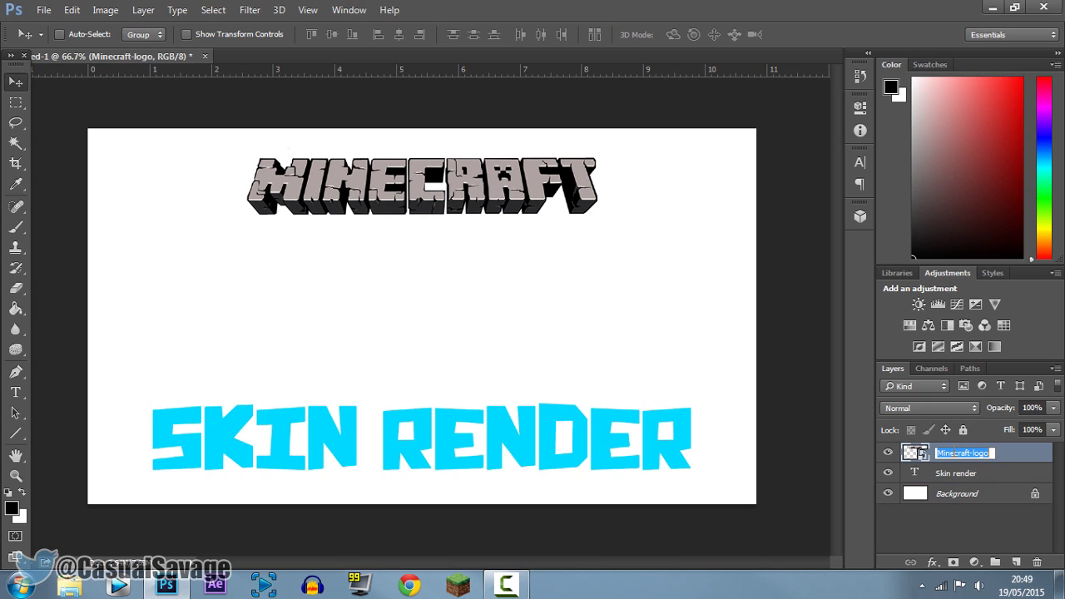
{"action": "type", "text": "Mi"}
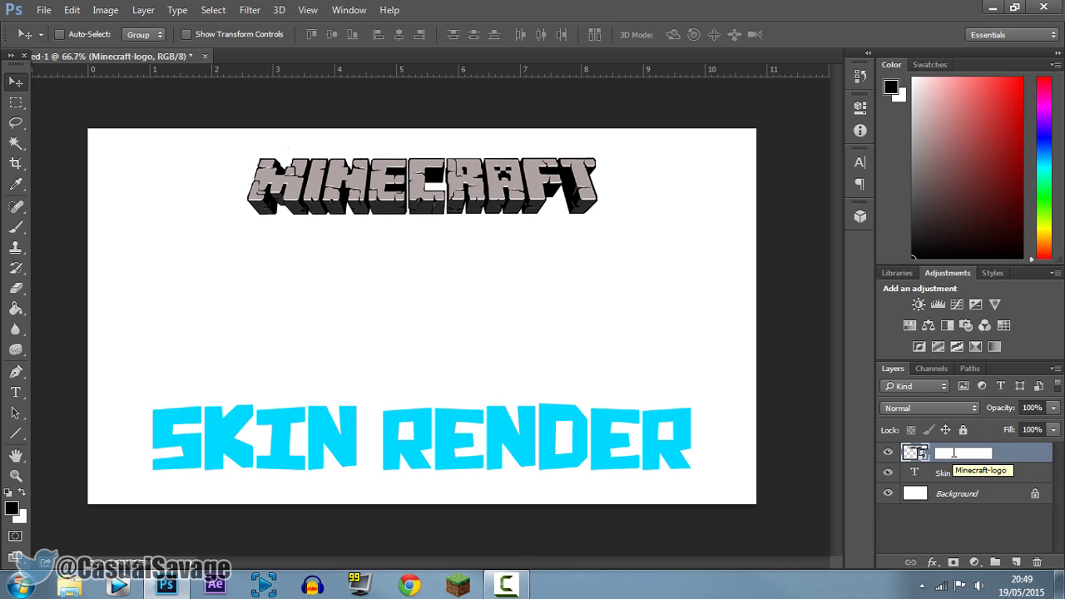
{"action": "type", "text": "MC LOGO"}
{"action": "key", "text": "Return"}
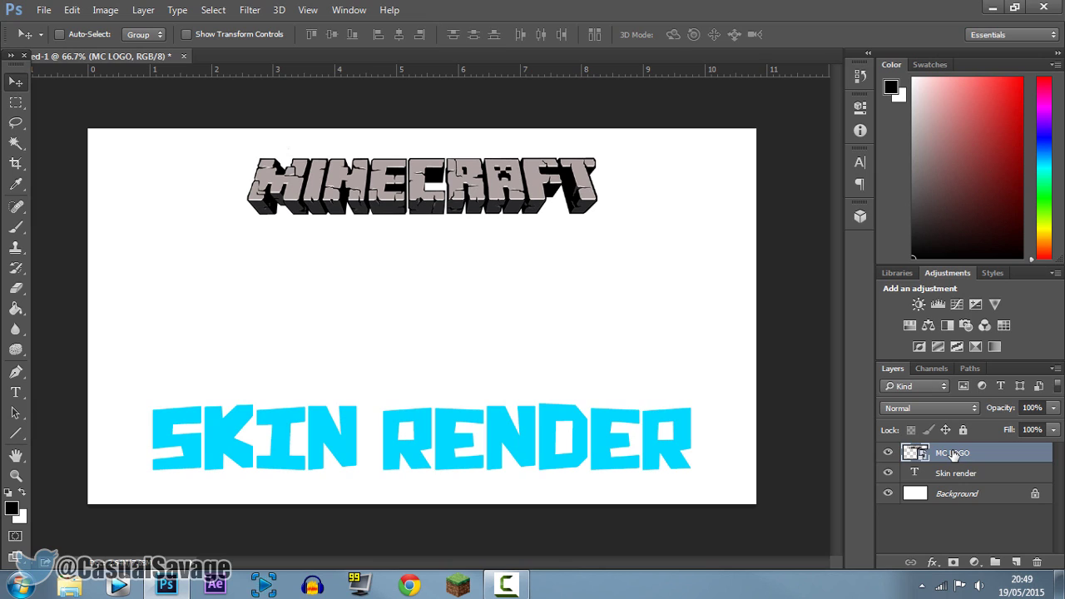
{"action": "left_click_drag", "start_coordinate": [464, 172], "coordinate": [464, 167]}
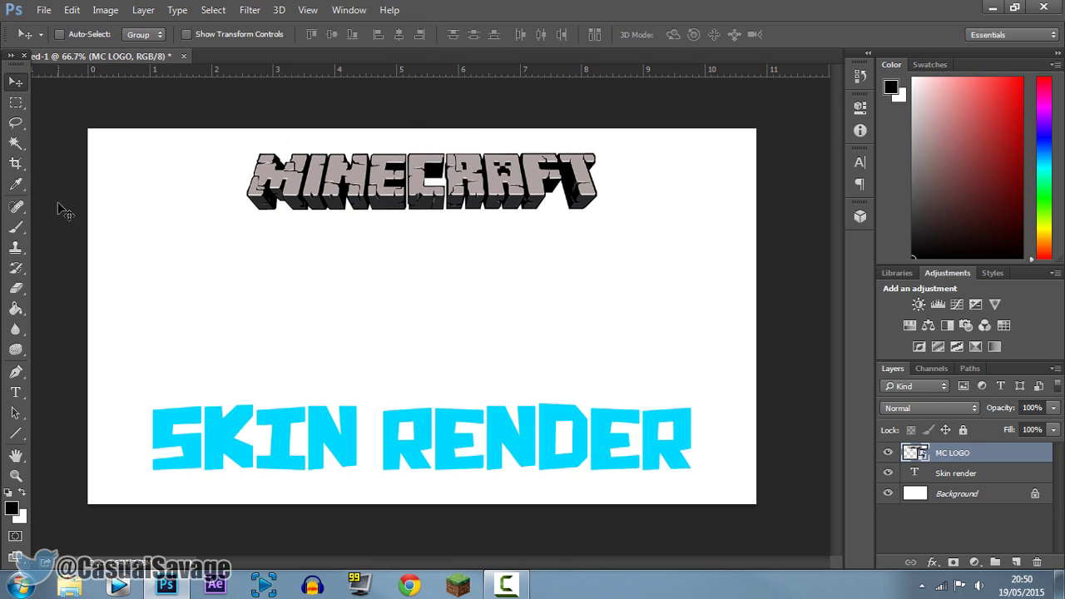
{"action": "left_click_drag", "start_coordinate": [52, 192], "coordinate": [542, 348]}
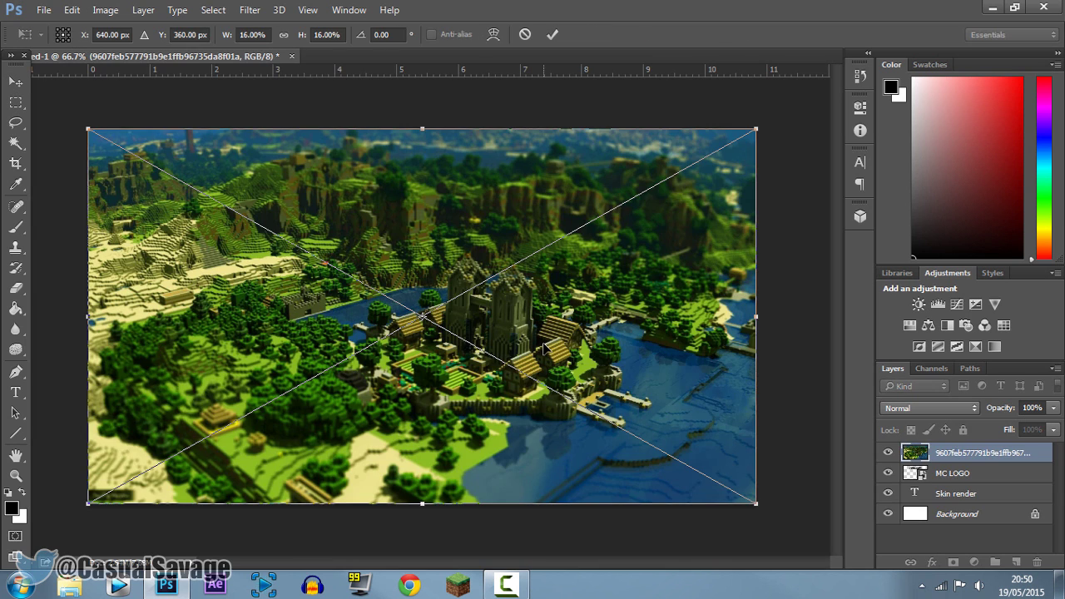
Commit the landscape, rename its layer 'mc back', and move it below the logo and text layers.
{"action": "left_click", "coordinate": [552, 34]}
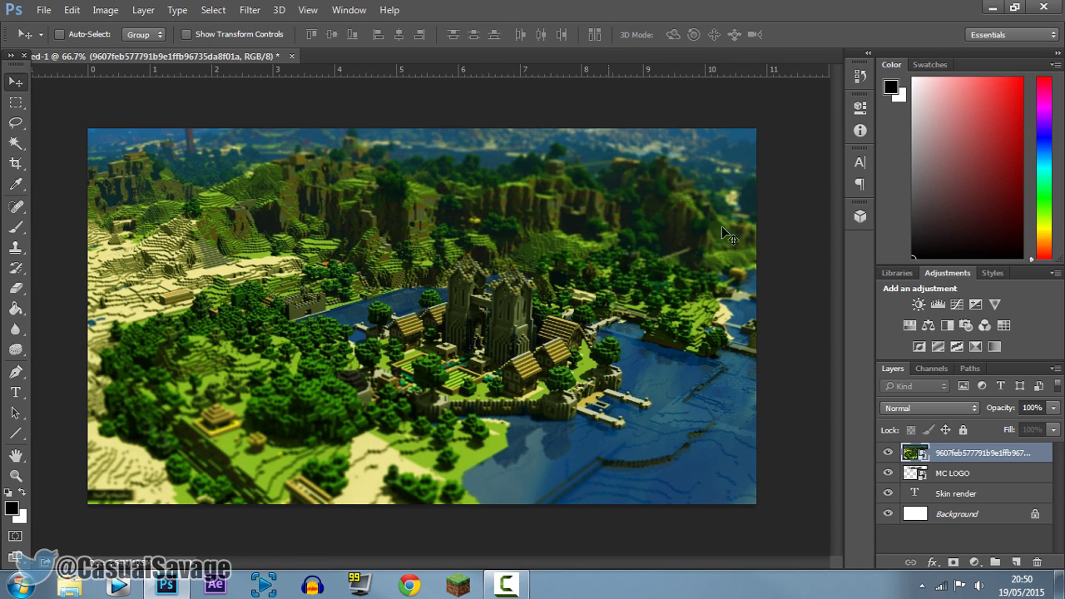
{"action": "double_click", "coordinate": [958, 453]}
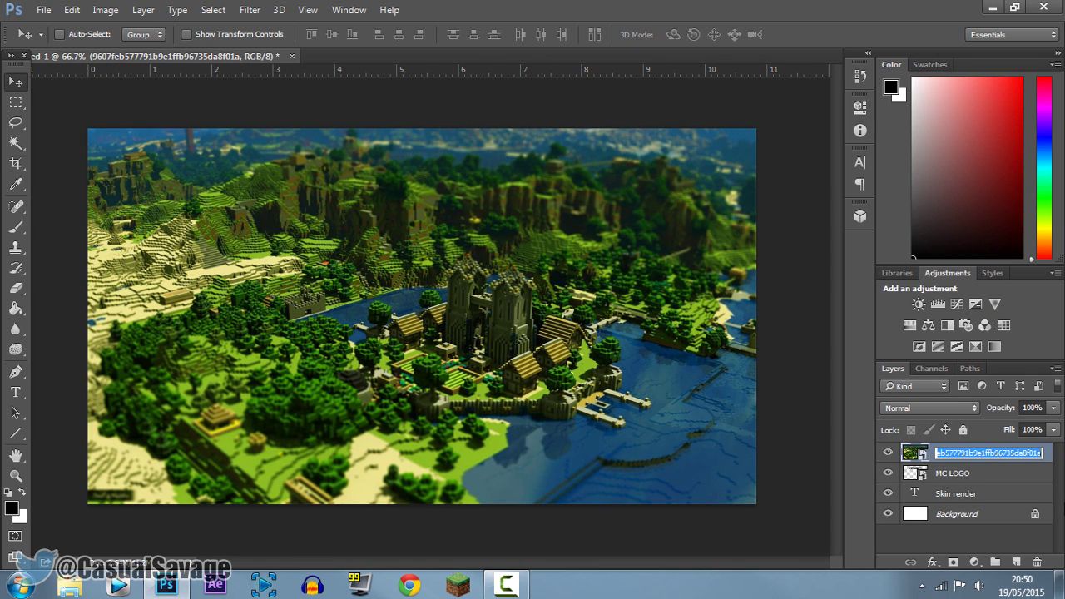
{"action": "type", "text": "BAK"}
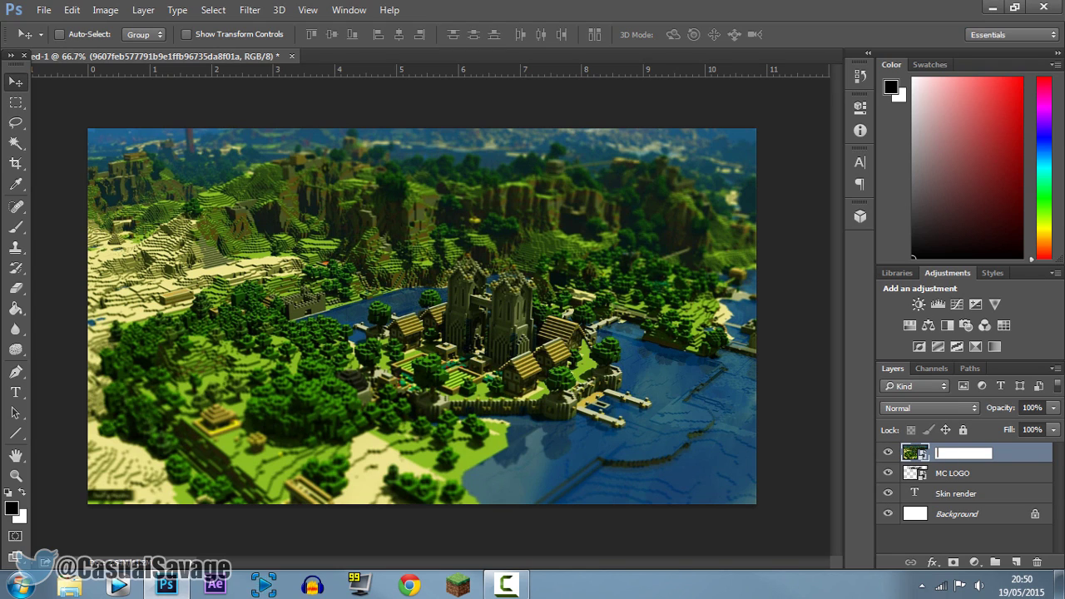
{"action": "type", "text": "ack"}
{"action": "key", "text": "Return"}
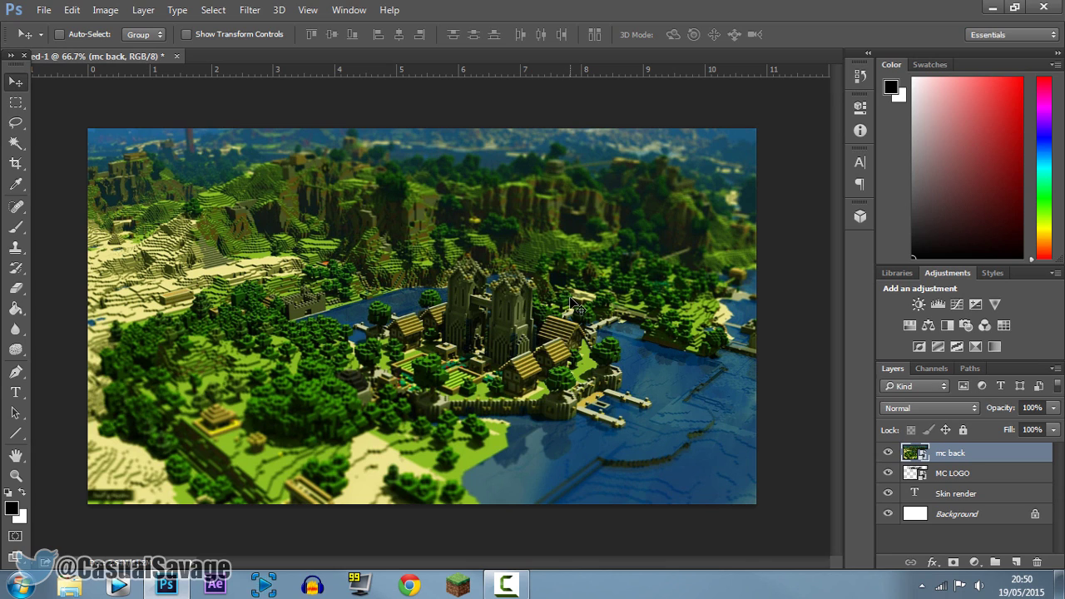
{"action": "left_click_drag", "start_coordinate": [957, 462], "coordinate": [972, 505]}
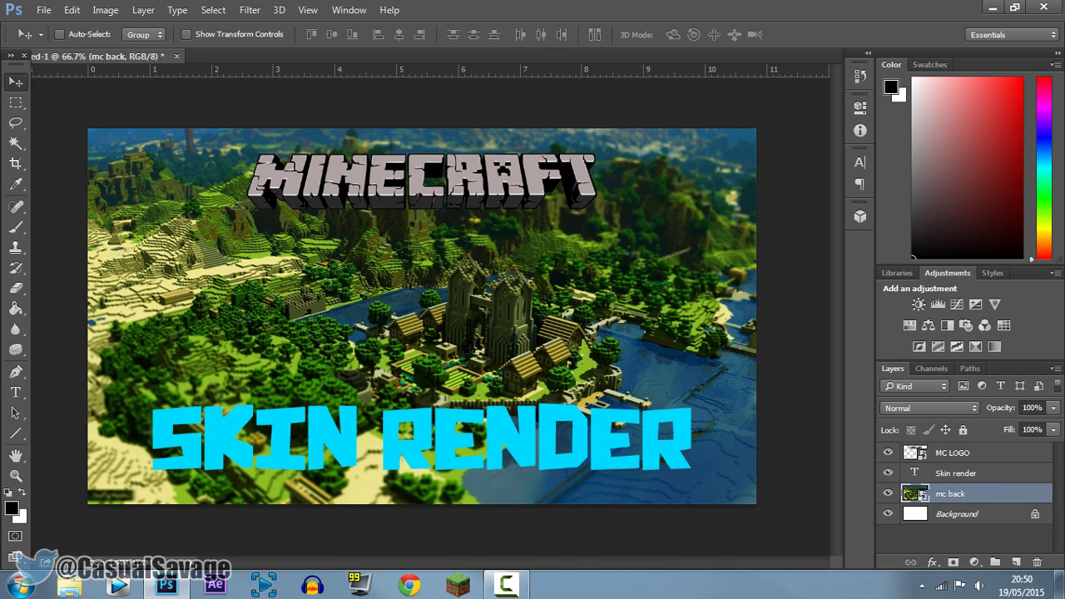
Place the skin render image, scale it down, and rename its layer 'CS SKIN RENDER'.
{"action": "left_click_drag", "start_coordinate": [830, 333], "coordinate": [476, 335]}
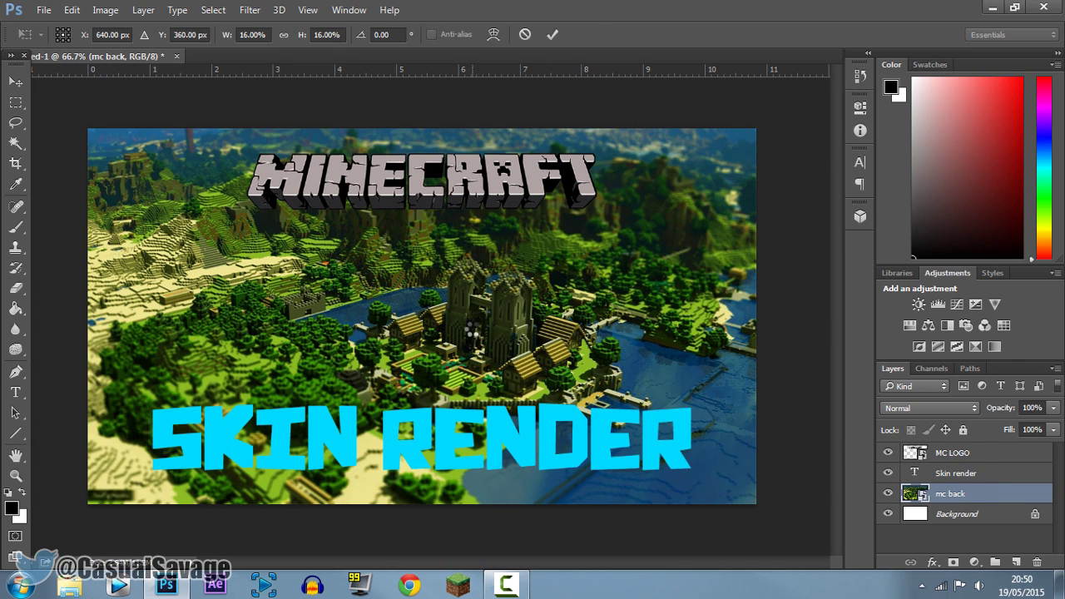
{"action": "left_click_drag", "start_coordinate": [755, 130], "coordinate": [630, 207]}
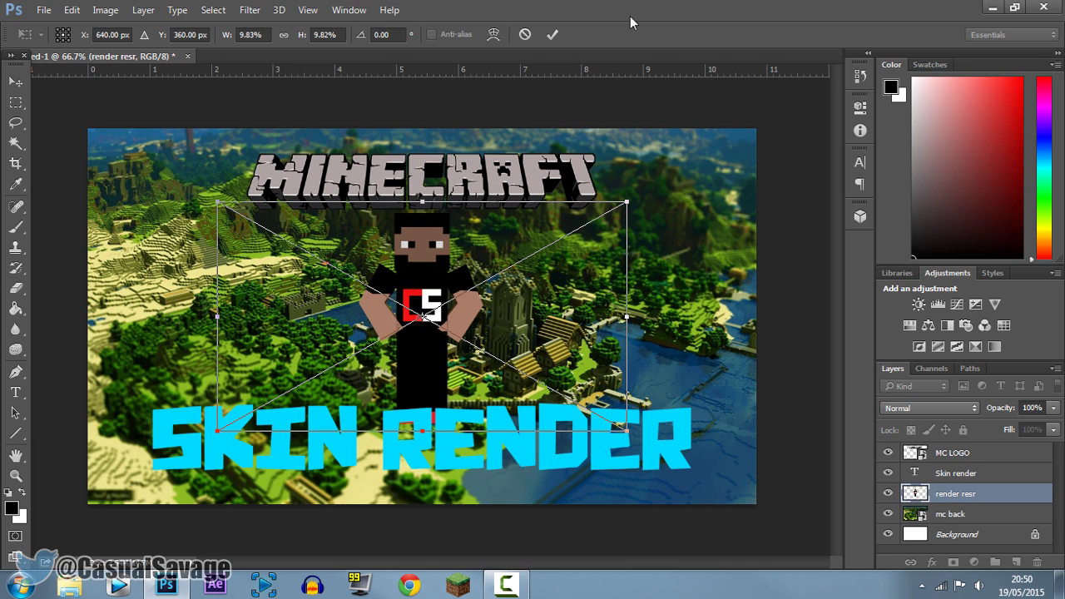
{"action": "left_click", "coordinate": [552, 34]}
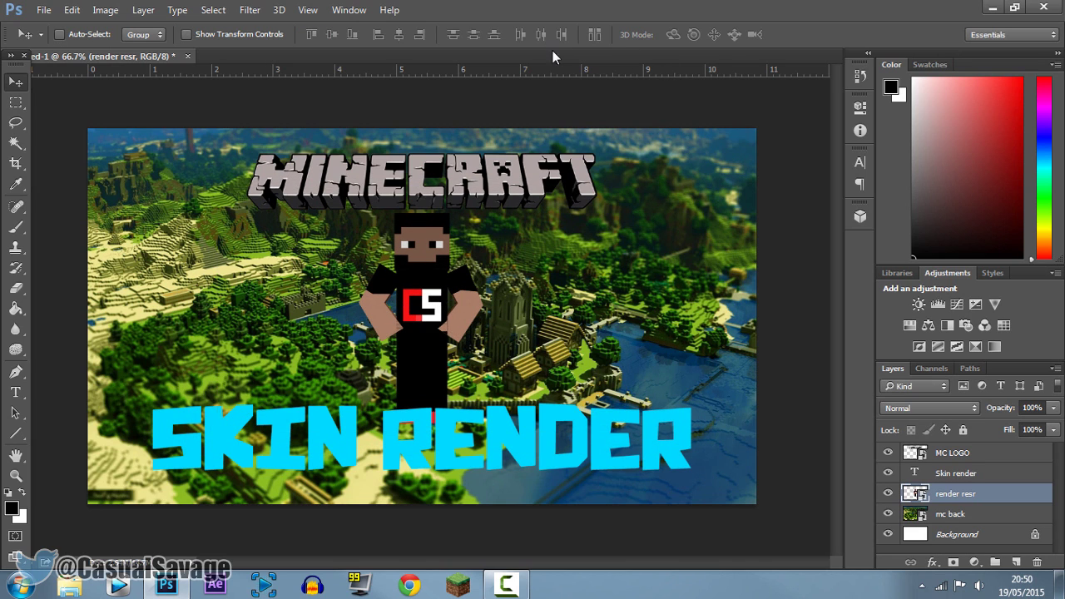
{"action": "double_click", "coordinate": [955, 495]}
{"action": "type", "text": "CS "}
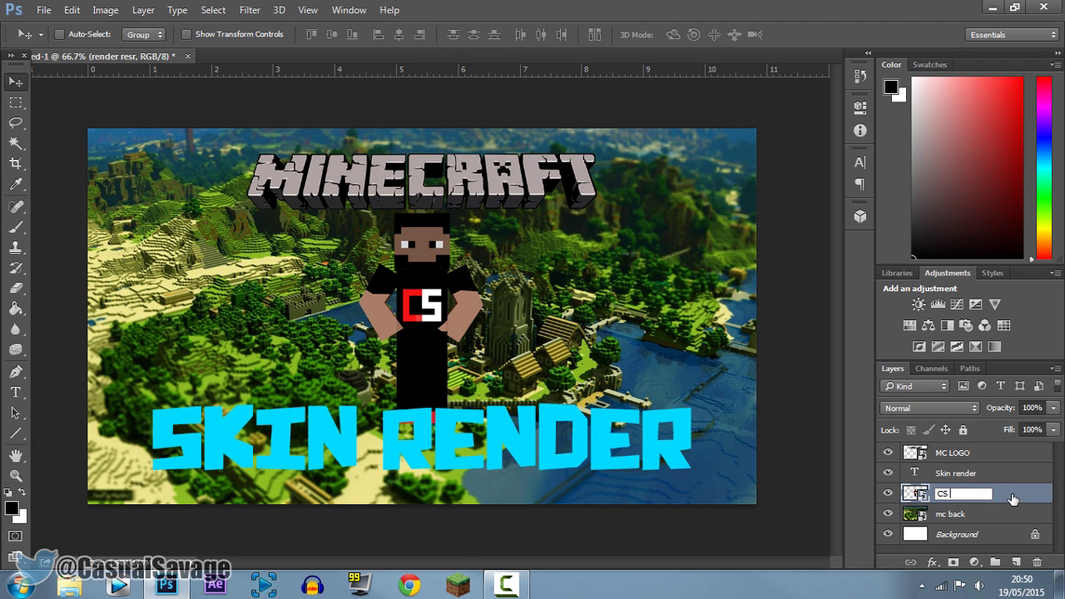
{"action": "type", "text": "SKIN RENDER"}
{"action": "key", "text": "Return"}
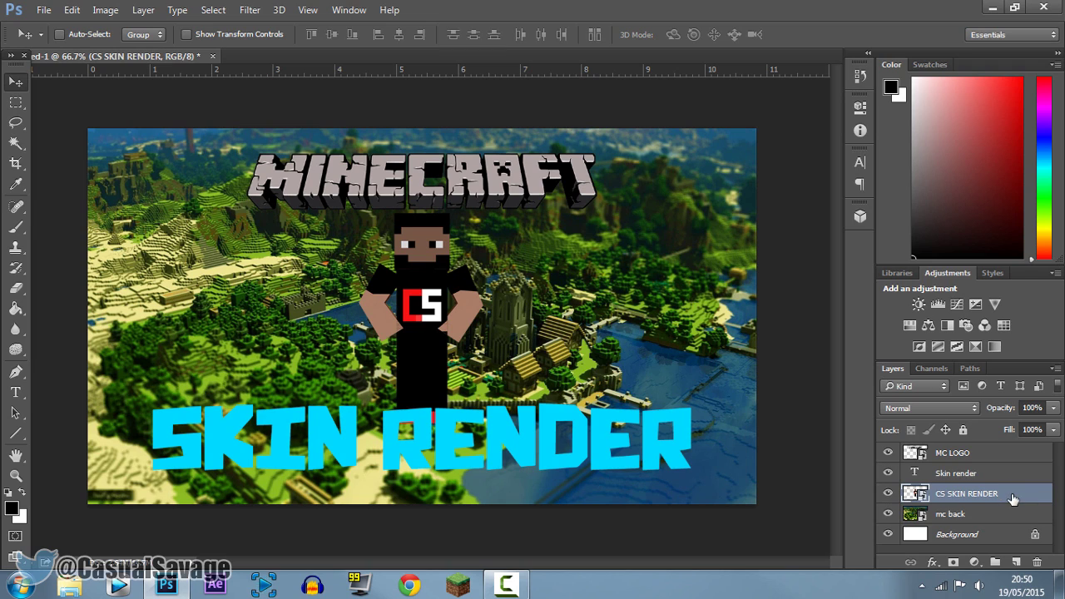
Reselect the CS SKIN RENDER layer, then add and delete a stray empty layer.
{"action": "left_click", "coordinate": [994, 474]}
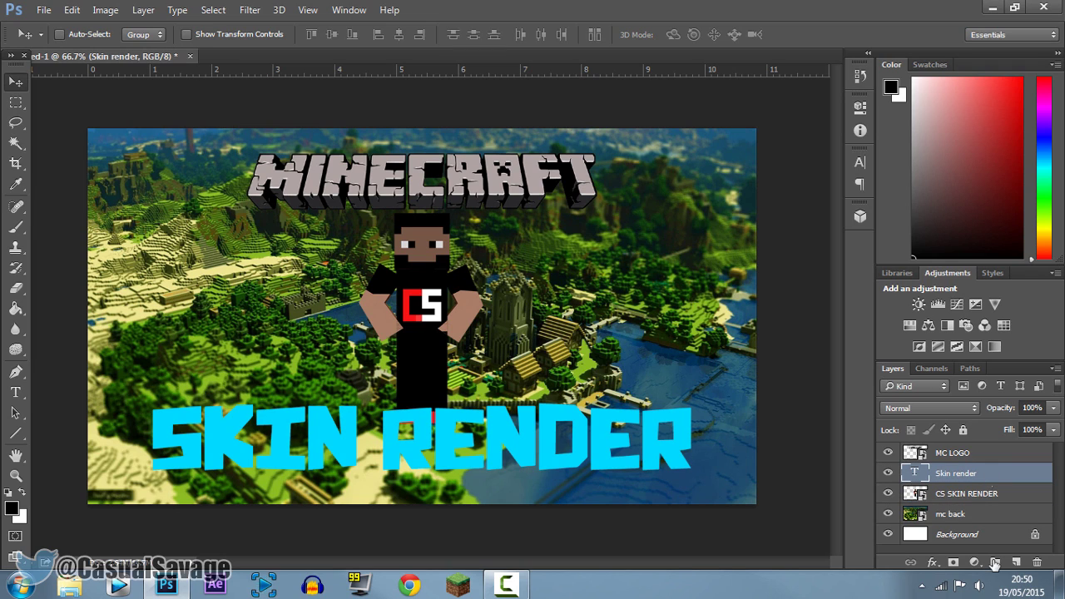
{"action": "left_click", "coordinate": [979, 496]}
{"action": "left_click", "coordinate": [988, 511]}
{"action": "left_click", "coordinate": [987, 495]}
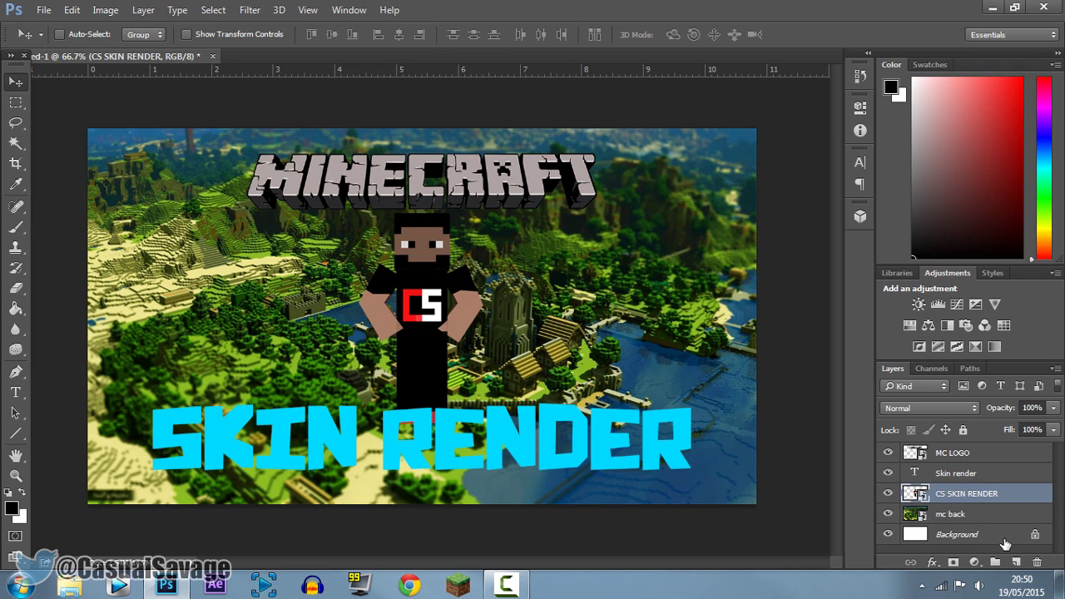
{"action": "left_click", "coordinate": [1017, 563]}
{"action": "key", "text": "Delete"}
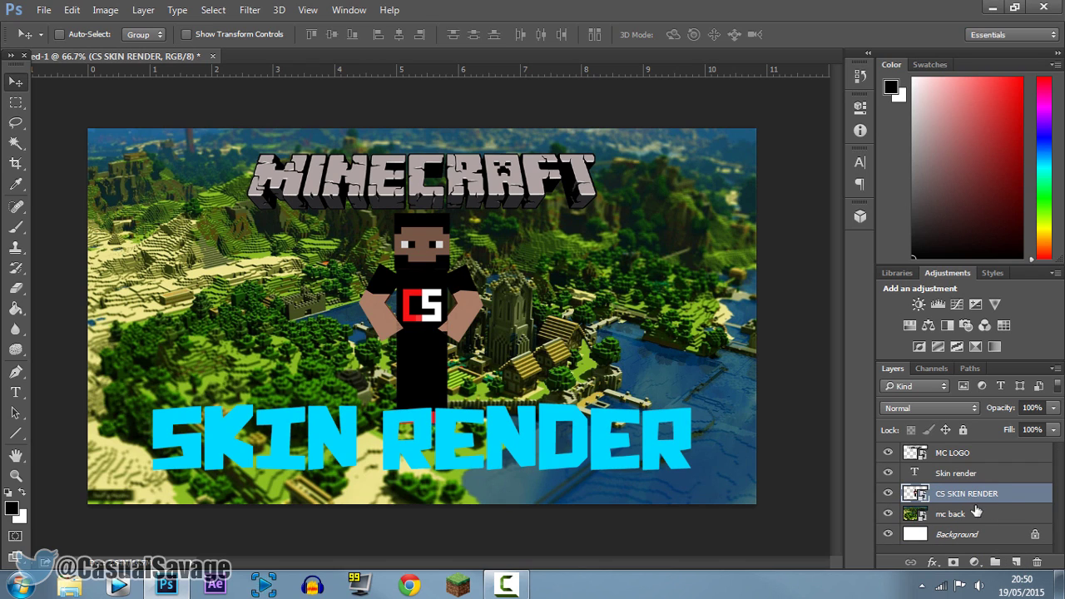